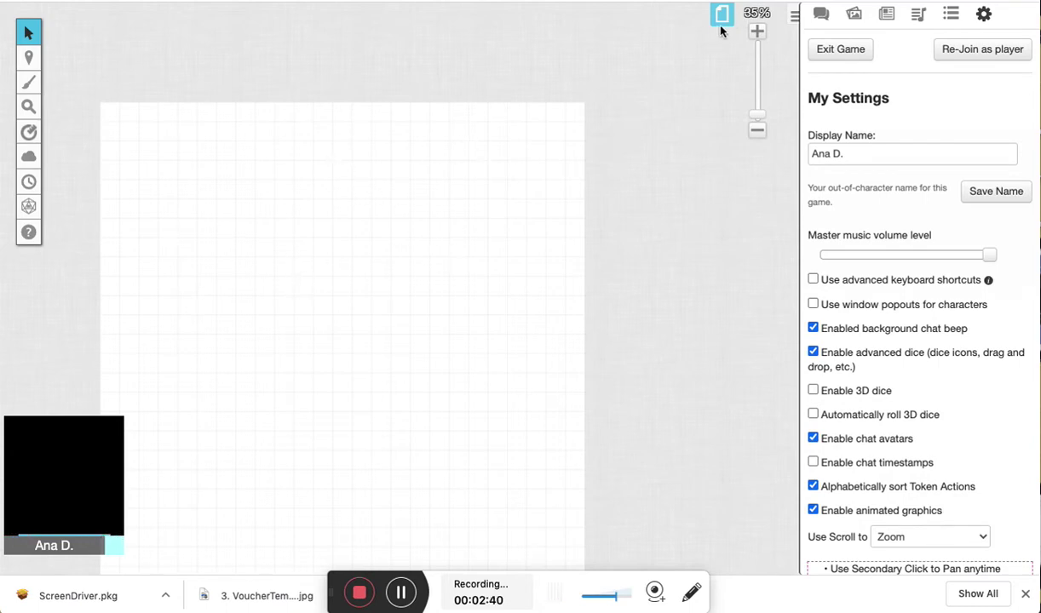
Press Tab in the open game to bring the page thumbnail strip within reach
{"action": "key", "text": "Tab"}
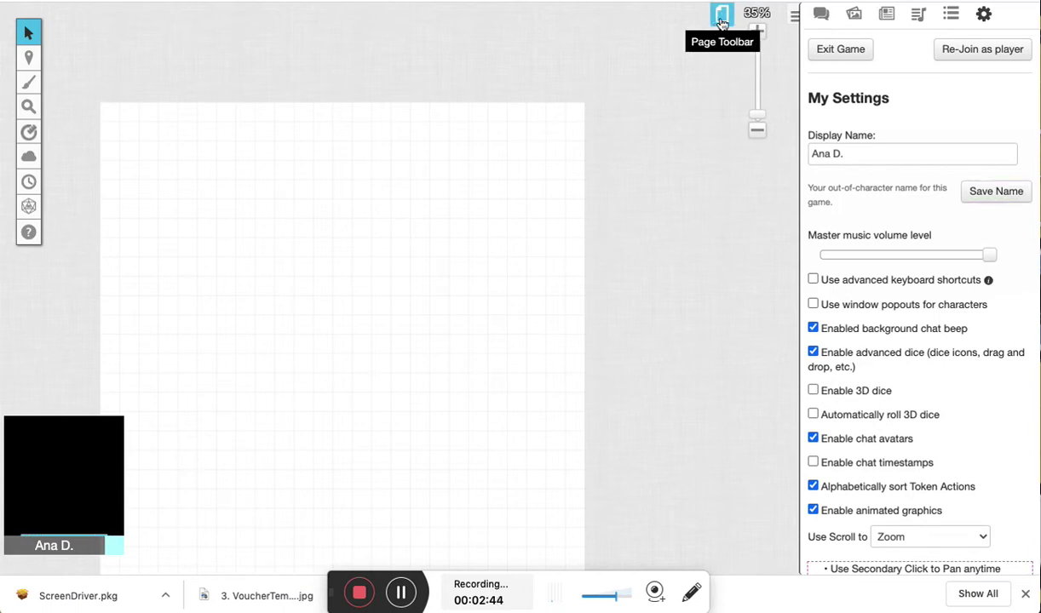
Switch to the last blank Untitled page in the page strip
{"action": "left_click", "coordinate": [720, 17]}
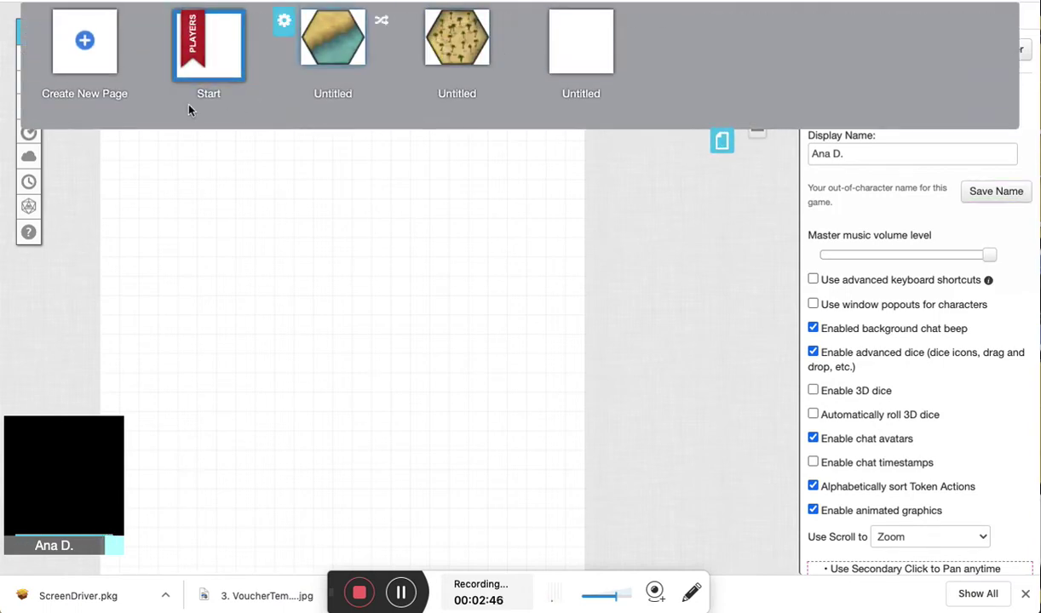
{"action": "left_click", "coordinate": [583, 56]}
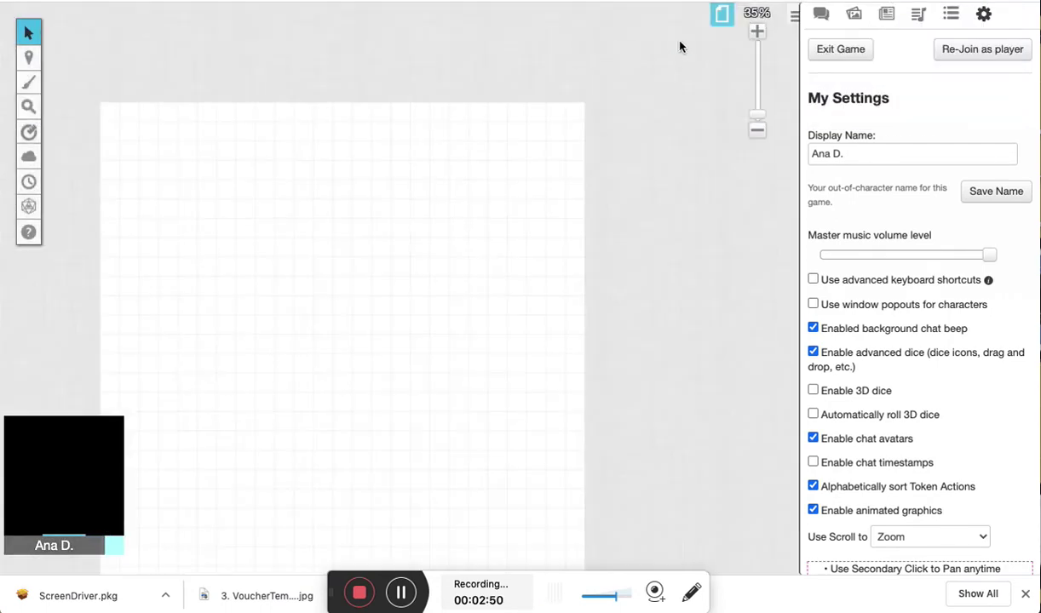
Uncheck Grid Enabled in that Untitled page's settings and confirm
{"action": "left_click", "coordinate": [719, 17]}
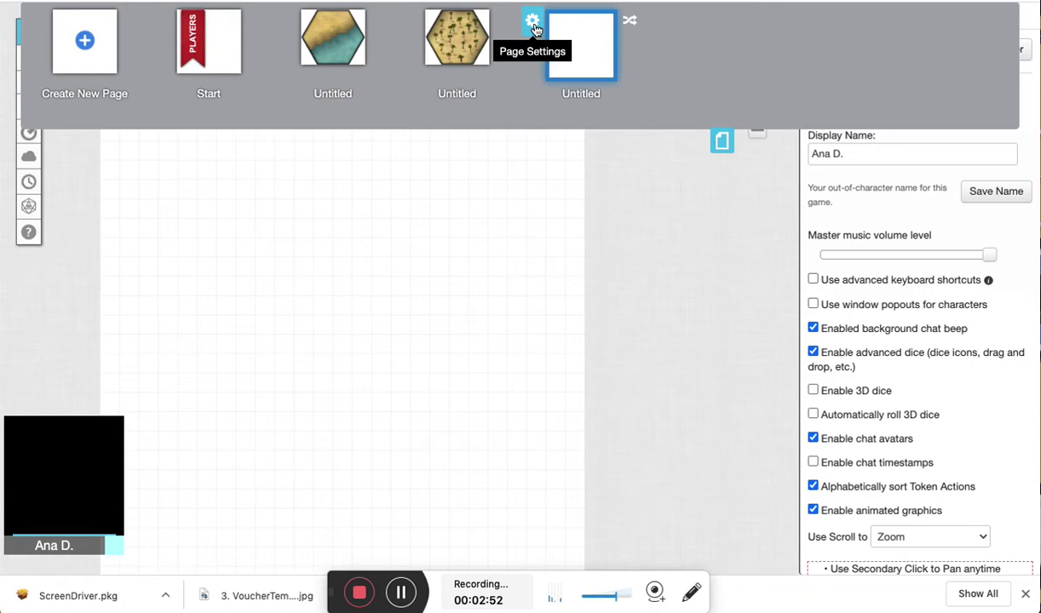
{"action": "left_click", "coordinate": [532, 22]}
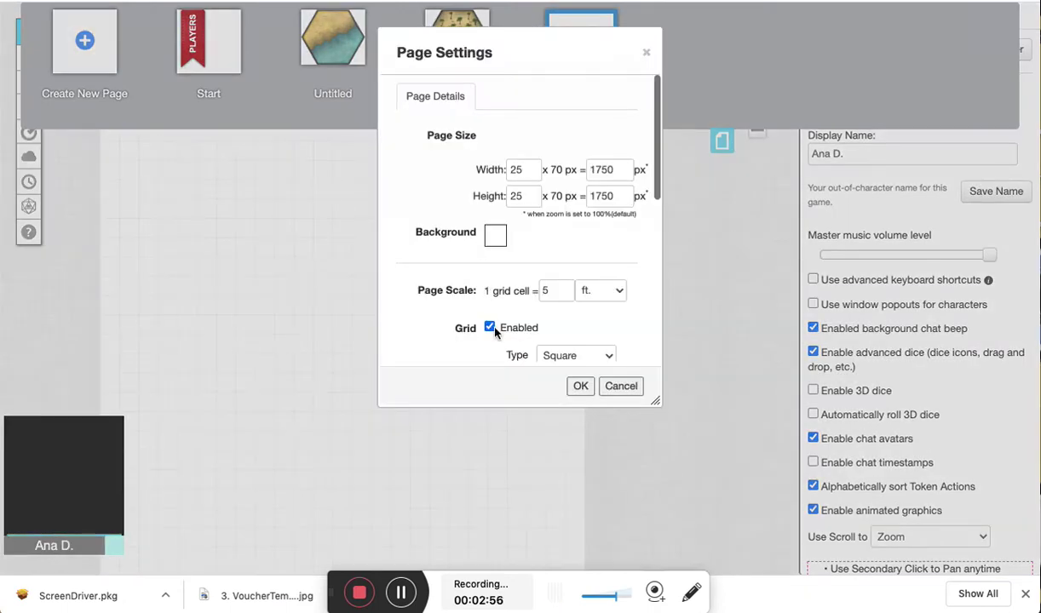
{"action": "left_click", "coordinate": [490, 329]}
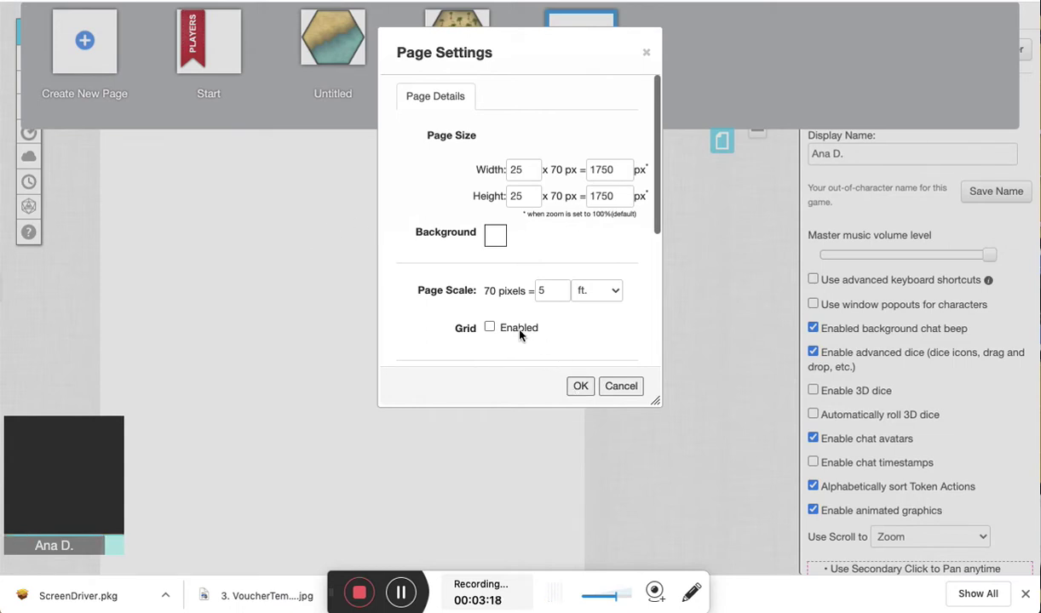
{"action": "left_click", "coordinate": [579, 388]}
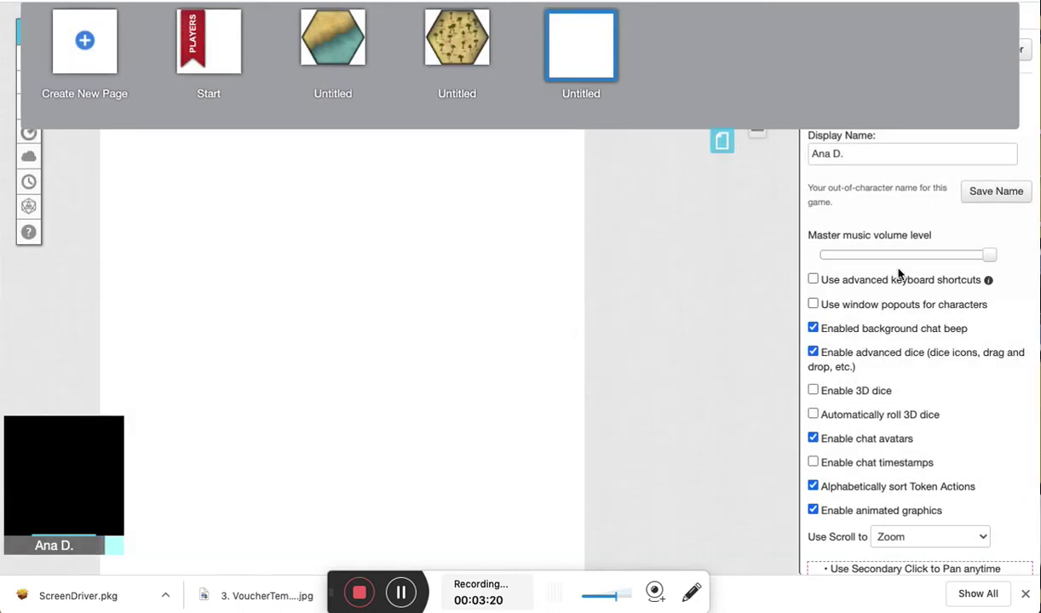
Collapse the page strip and show the Art Library's Recent Uploads
{"action": "left_click", "coordinate": [722, 141]}
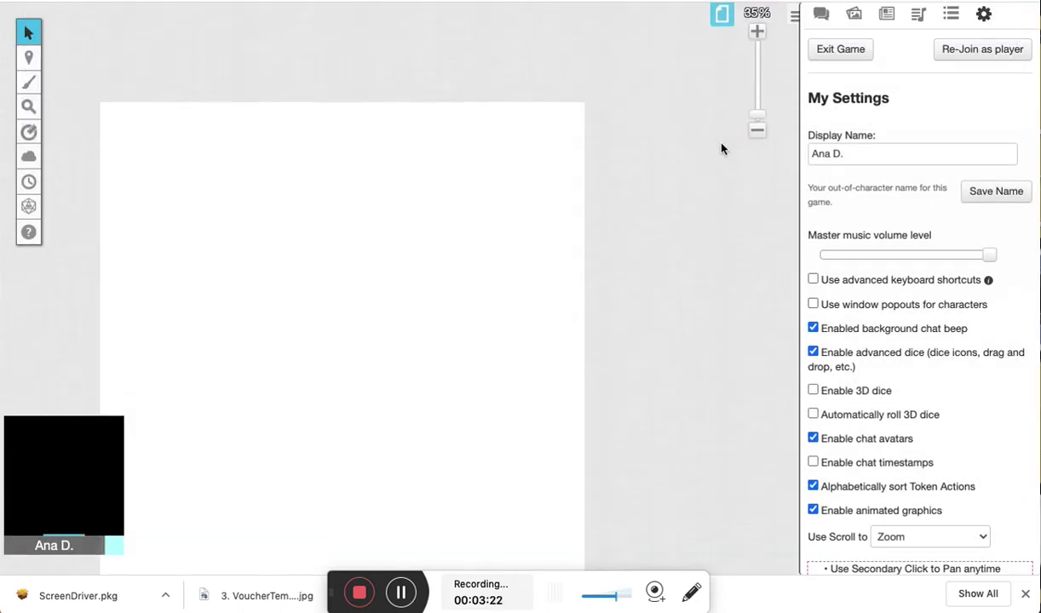
{"action": "left_click", "coordinate": [854, 17]}
{"action": "mouse_move", "coordinate": [837, 349]}
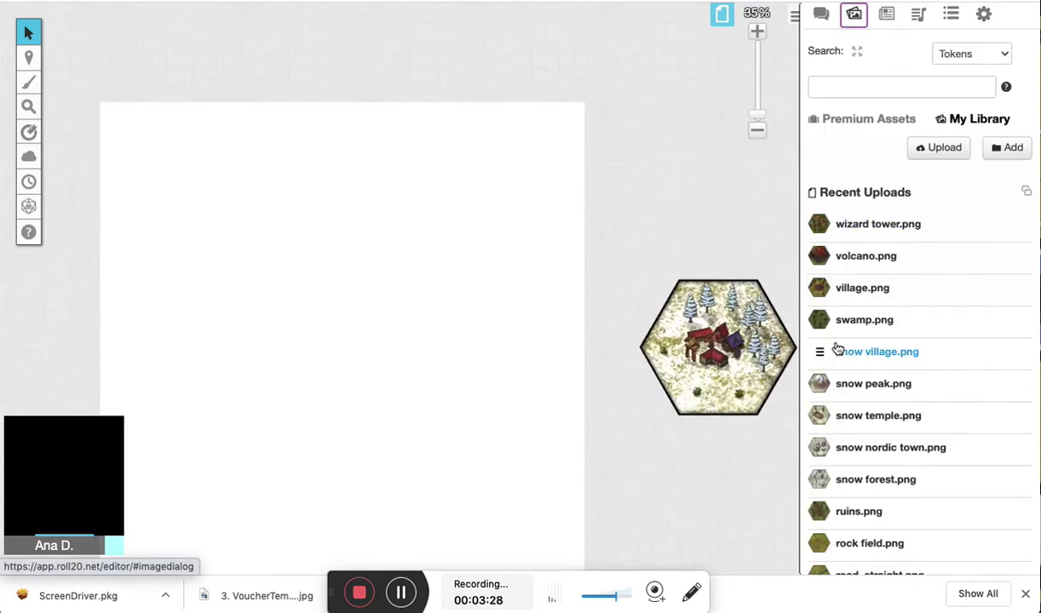
{"action": "mouse_move", "coordinate": [870, 449]}
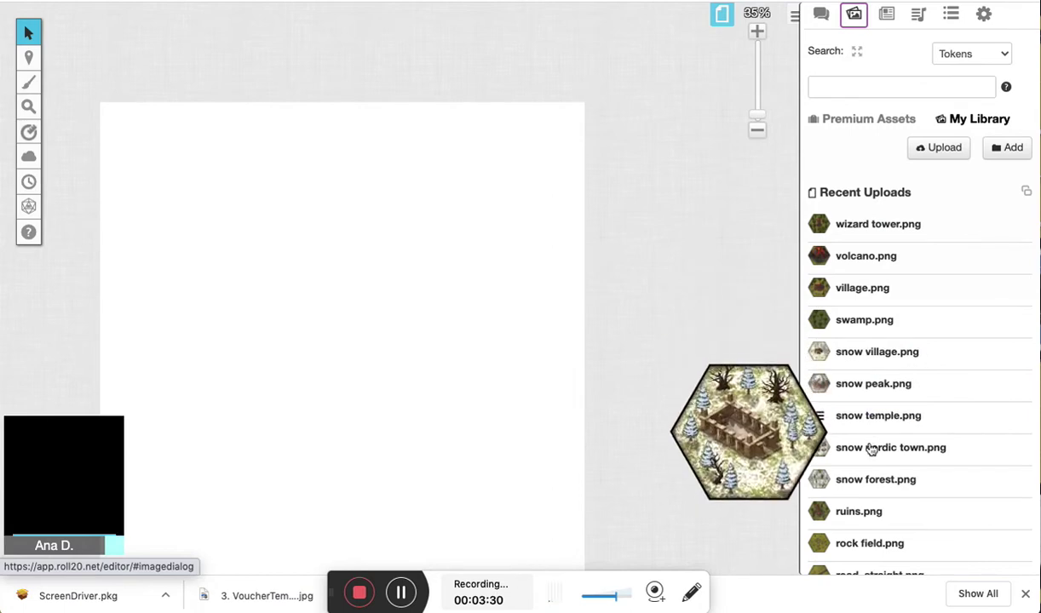
Bring up the Upload Files dialog, then close it without uploading anything
{"action": "left_click", "coordinate": [939, 151]}
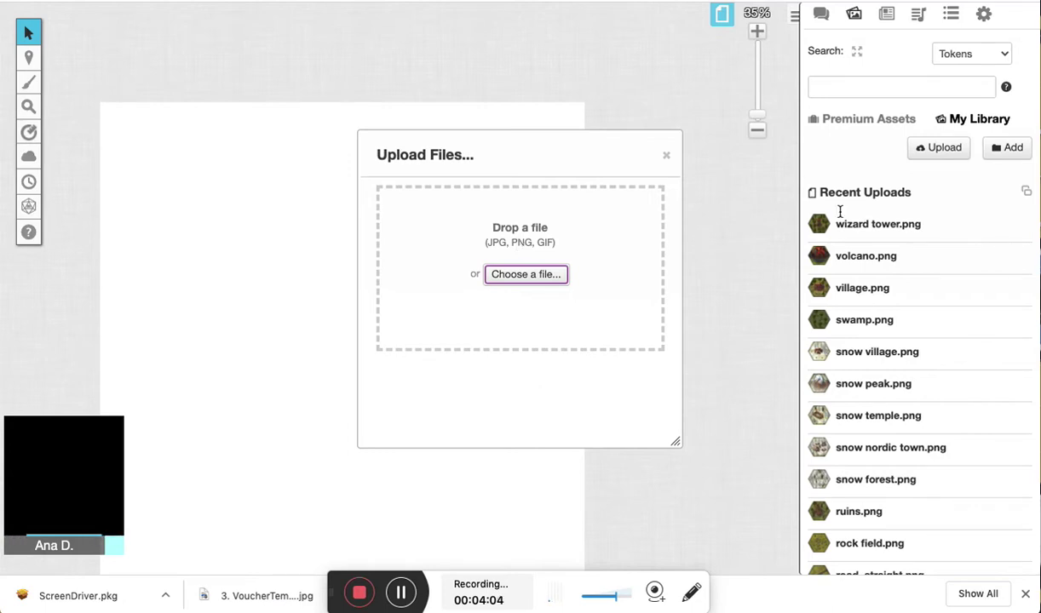
{"action": "mouse_move", "coordinate": [896, 354]}
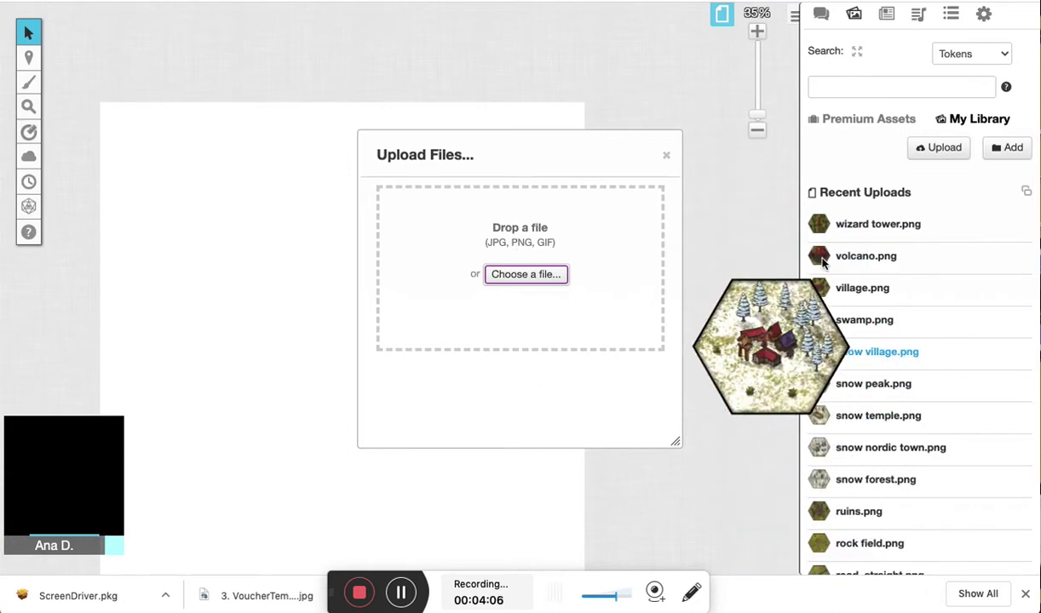
{"action": "left_click", "coordinate": [669, 157]}
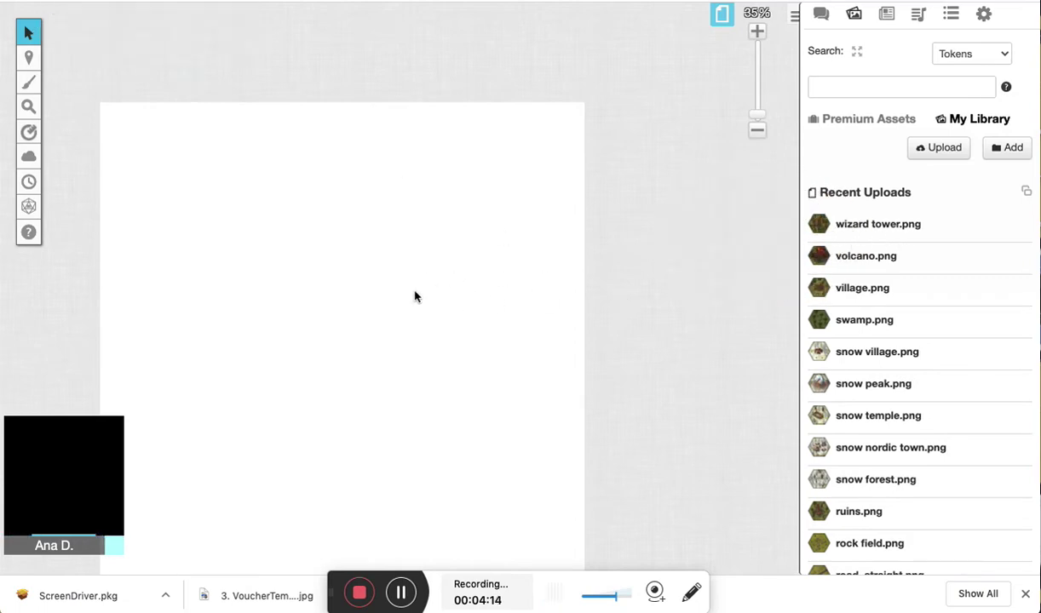
Place human town.png on the gridless page and zoom in to about 60%
{"action": "scroll", "coordinate": [415, 296], "scroll_direction": "up", "scroll_amount": 3}
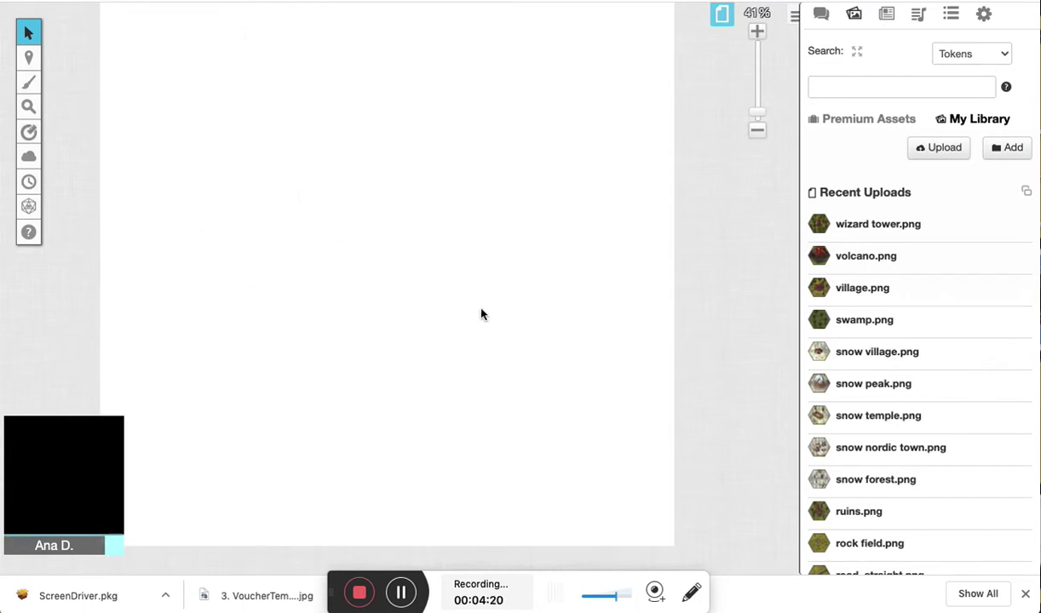
{"action": "mouse_move", "coordinate": [29, 66]}
{"action": "scroll", "coordinate": [907, 367], "scroll_direction": "down", "scroll_amount": 5}
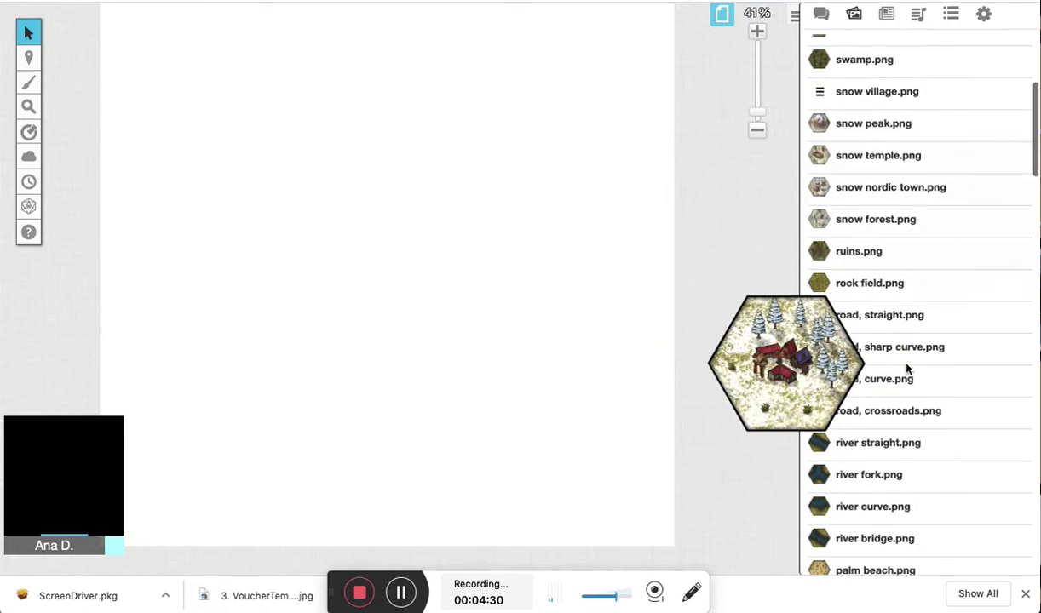
{"action": "scroll", "coordinate": [907, 367], "scroll_direction": "down", "scroll_amount": 3}
{"action": "scroll", "coordinate": [907, 370], "scroll_direction": "down", "scroll_amount": 7}
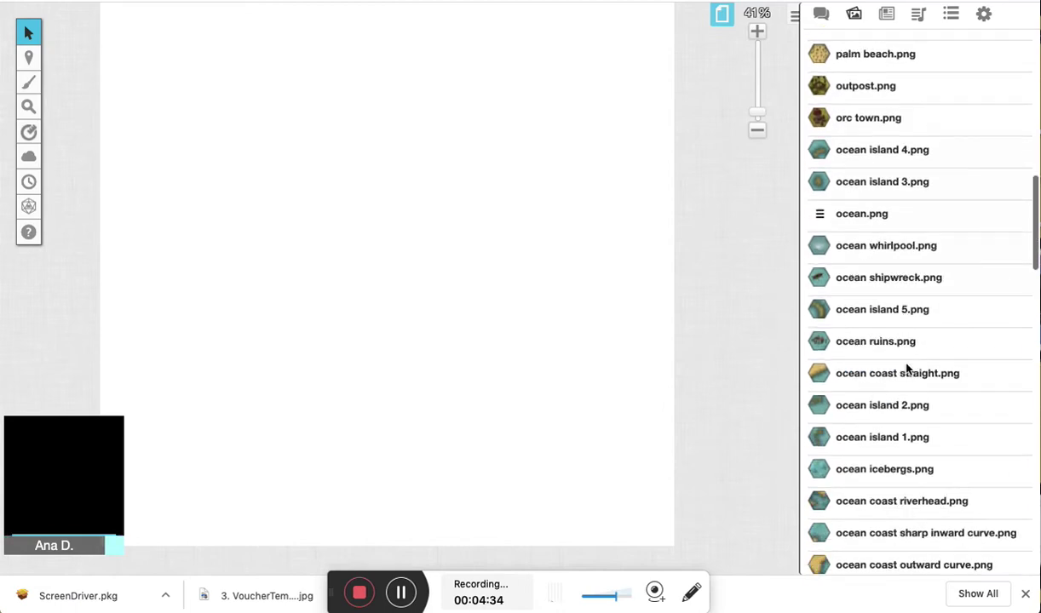
{"action": "scroll", "coordinate": [907, 369], "scroll_direction": "down", "scroll_amount": 7}
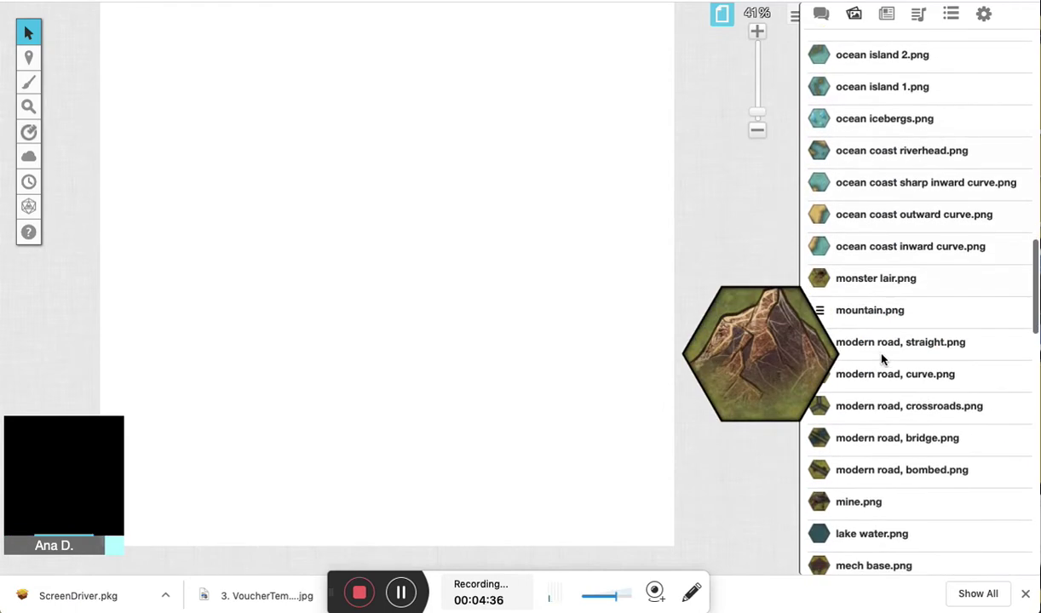
{"action": "scroll", "coordinate": [882, 359], "scroll_direction": "down", "scroll_amount": 9}
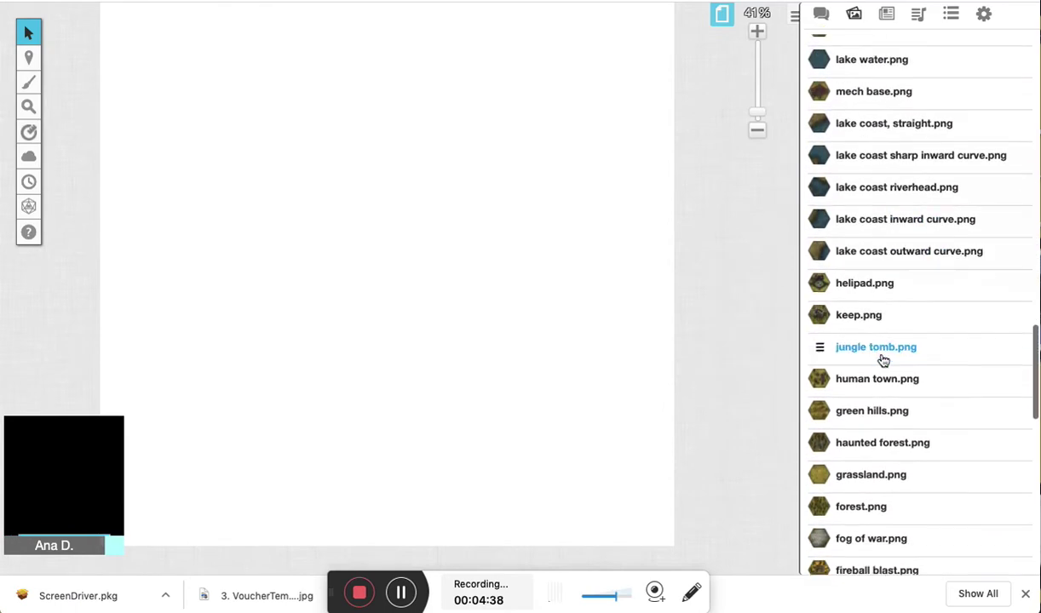
{"action": "scroll", "coordinate": [882, 359], "scroll_direction": "down", "scroll_amount": 1}
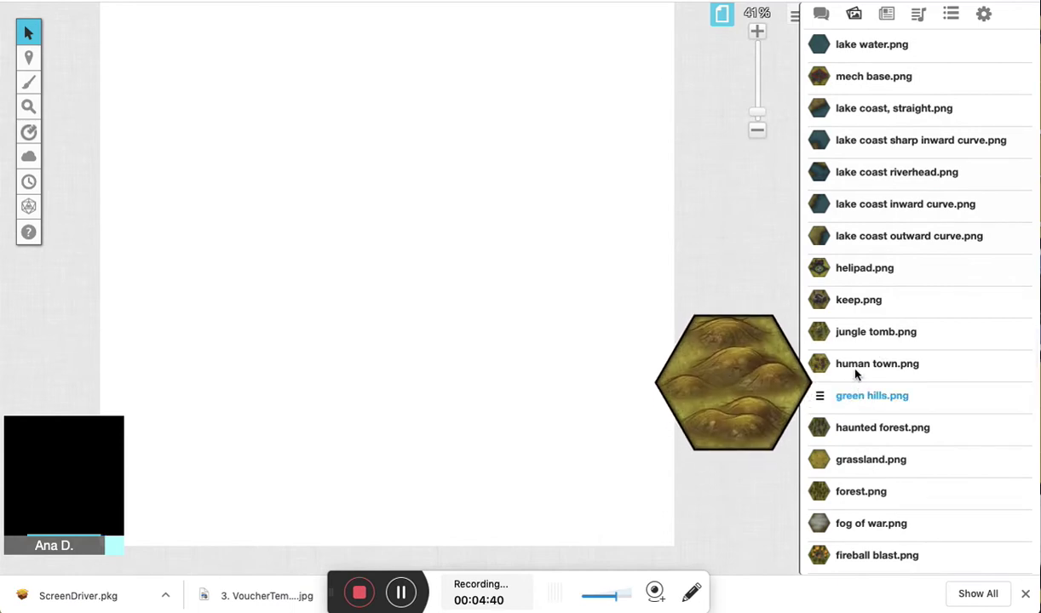
{"action": "left_click_drag", "start_coordinate": [855, 367], "coordinate": [374, 281]}
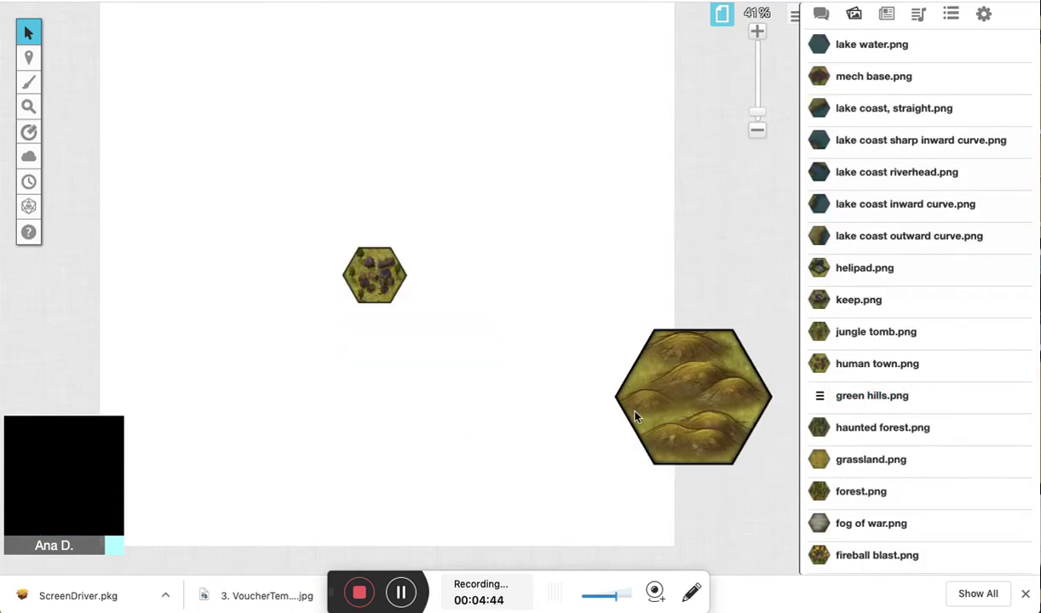
{"action": "scroll", "coordinate": [529, 377], "scroll_direction": "up", "scroll_amount": 2}
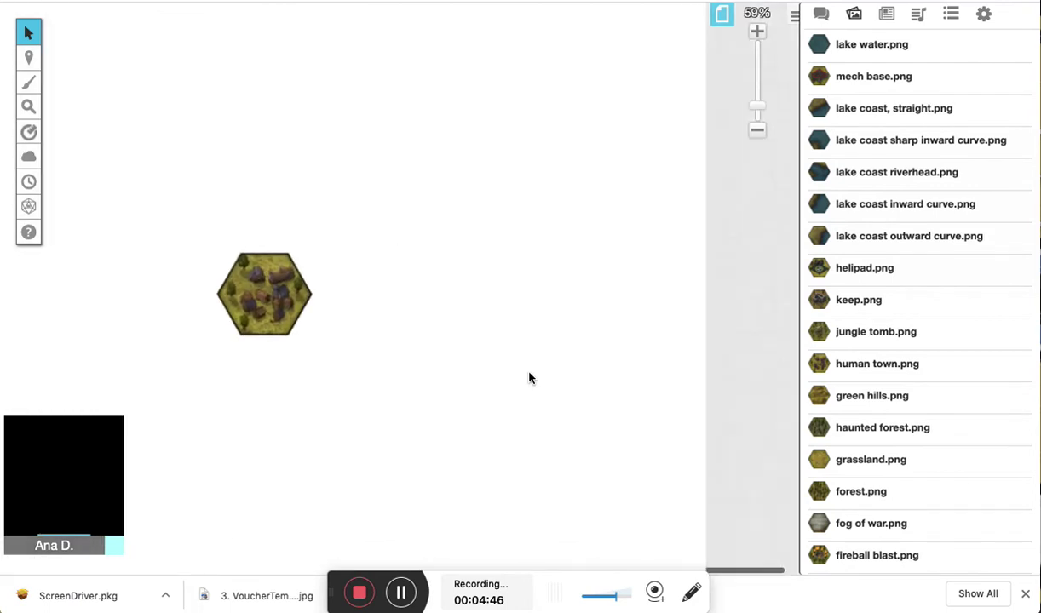
Snap a grassland, three forest and two green hills hexes around the town tile
{"action": "mouse_move", "coordinate": [840, 313]}
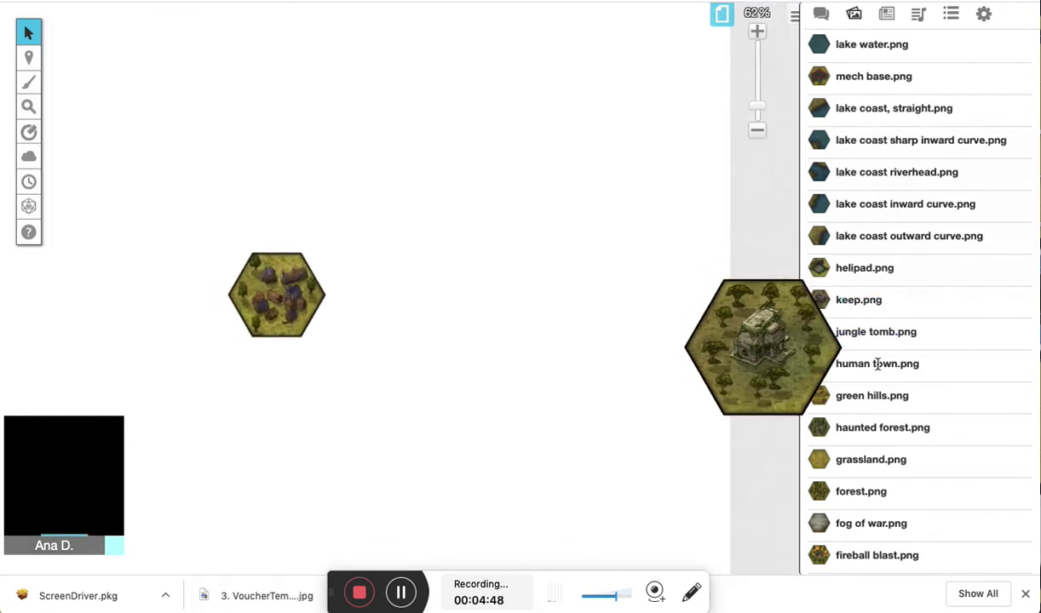
{"action": "left_click_drag", "start_coordinate": [862, 461], "coordinate": [342, 290]}
{"action": "left_click_drag", "start_coordinate": [860, 400], "coordinate": [416, 227]}
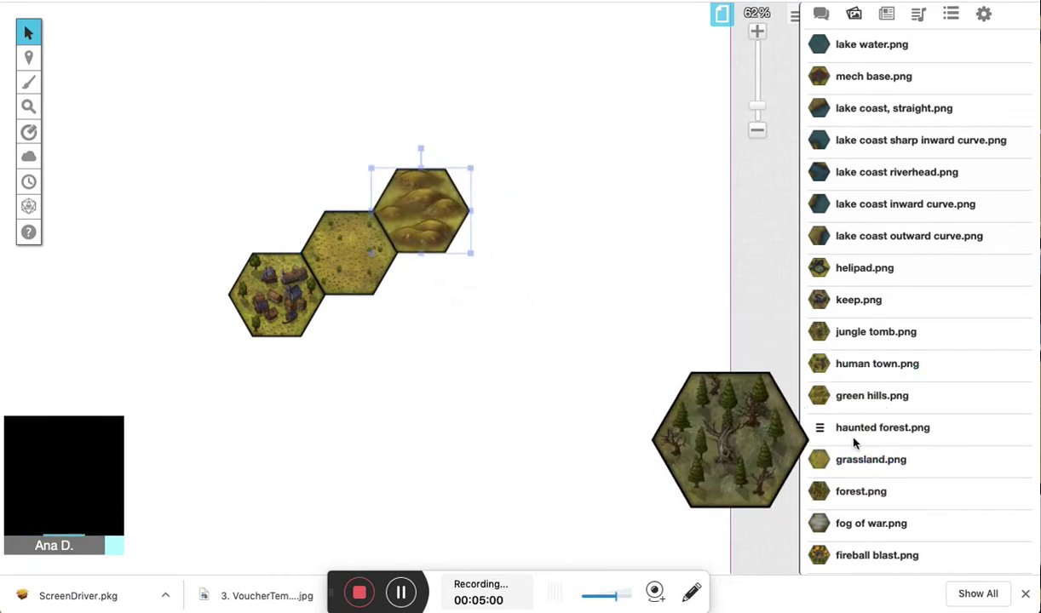
{"action": "left_click_drag", "start_coordinate": [863, 487], "coordinate": [375, 202]}
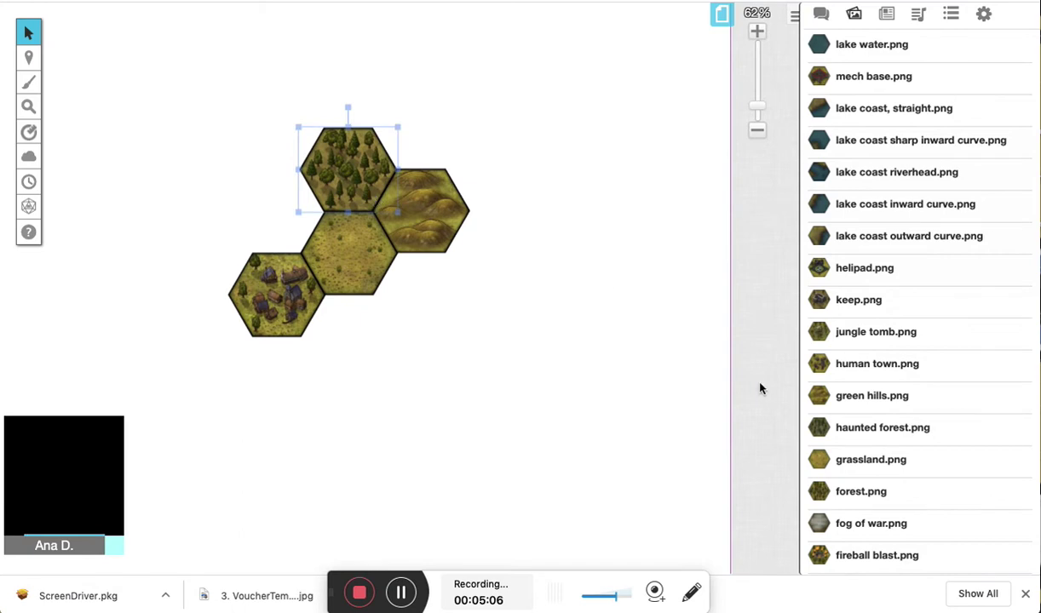
{"action": "left_click_drag", "start_coordinate": [854, 484], "coordinate": [447, 157]}
{"action": "left_click_drag", "start_coordinate": [869, 492], "coordinate": [290, 226]}
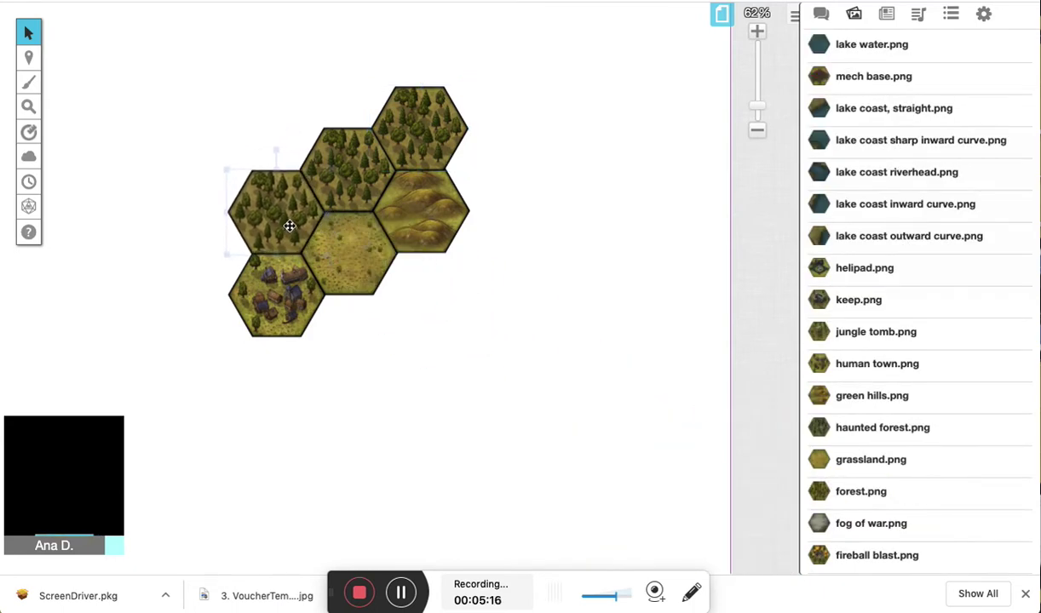
{"action": "mouse_move", "coordinate": [868, 404]}
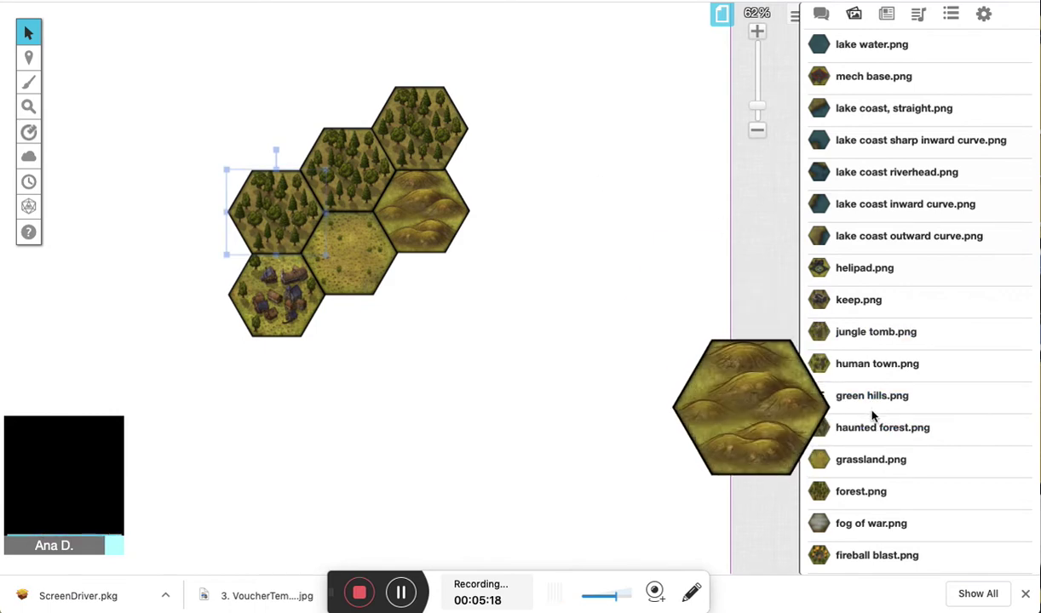
{"action": "left_click_drag", "start_coordinate": [868, 405], "coordinate": [503, 271]}
{"action": "mouse_move", "coordinate": [870, 360]}
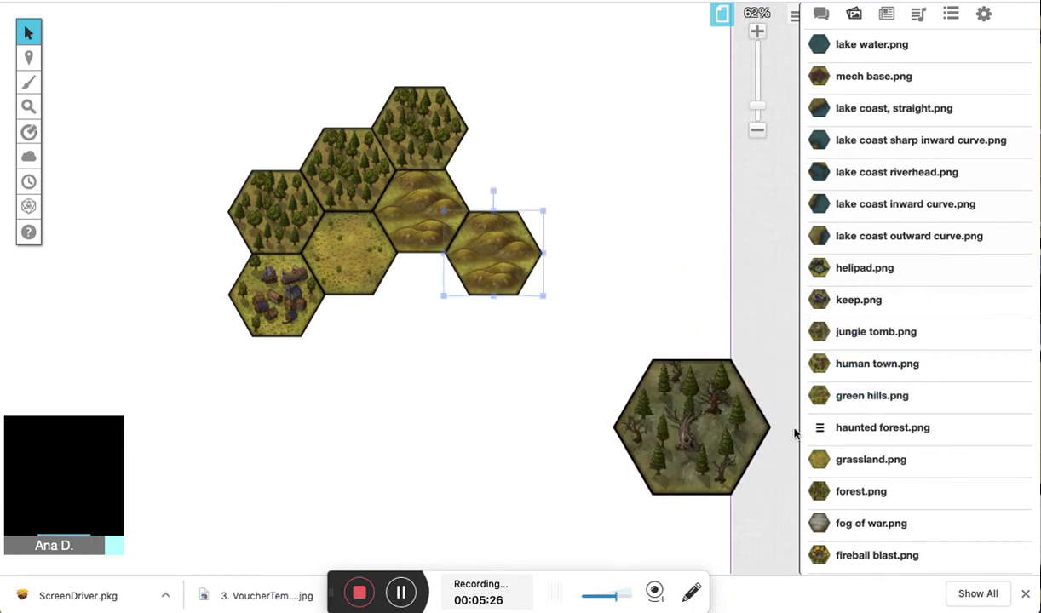
{"action": "scroll", "coordinate": [876, 442], "scroll_direction": "down", "scroll_amount": 3}
{"action": "scroll", "coordinate": [877, 441], "scroll_direction": "down", "scroll_amount": 2}
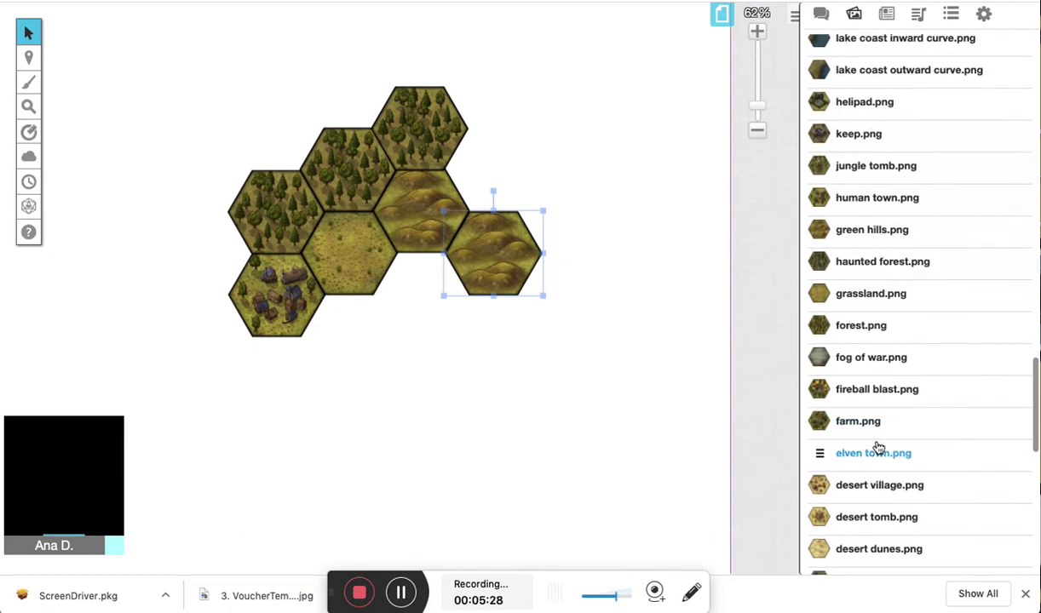
{"action": "scroll", "coordinate": [856, 426], "scroll_direction": "down", "scroll_amount": 6}
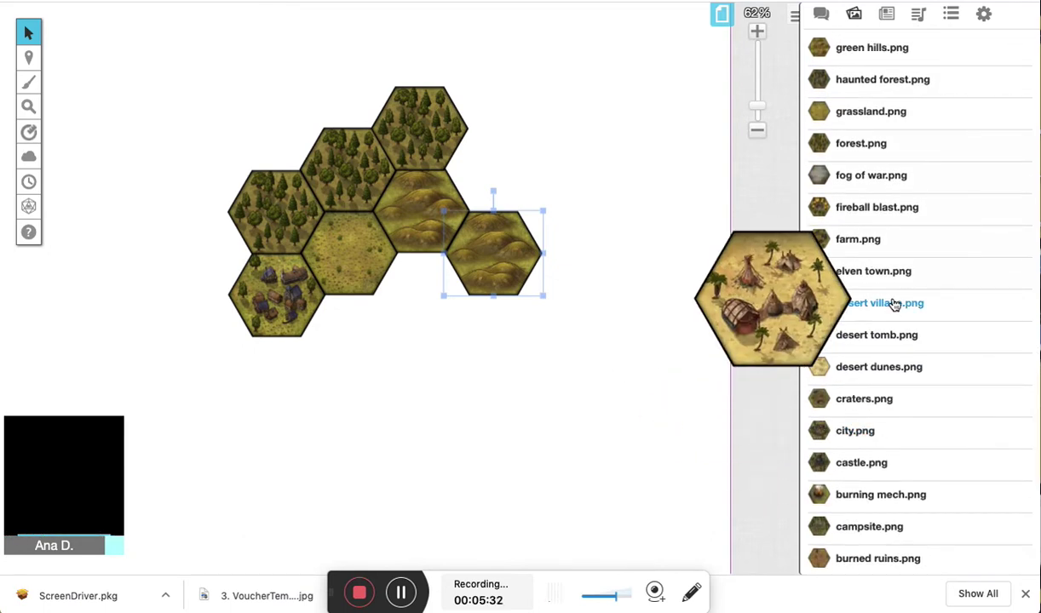
{"action": "scroll", "coordinate": [891, 302], "scroll_direction": "up", "scroll_amount": 3}
{"action": "scroll", "coordinate": [892, 302], "scroll_direction": "down", "scroll_amount": 4}
{"action": "scroll", "coordinate": [894, 304], "scroll_direction": "down", "scroll_amount": 6}
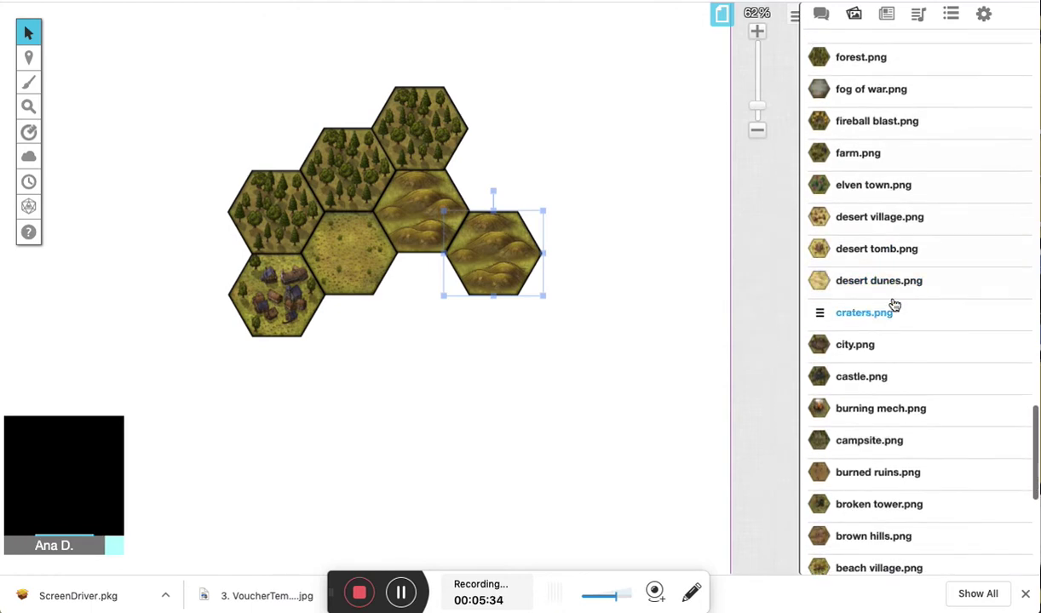
{"action": "scroll", "coordinate": [895, 304], "scroll_direction": "down", "scroll_amount": 5}
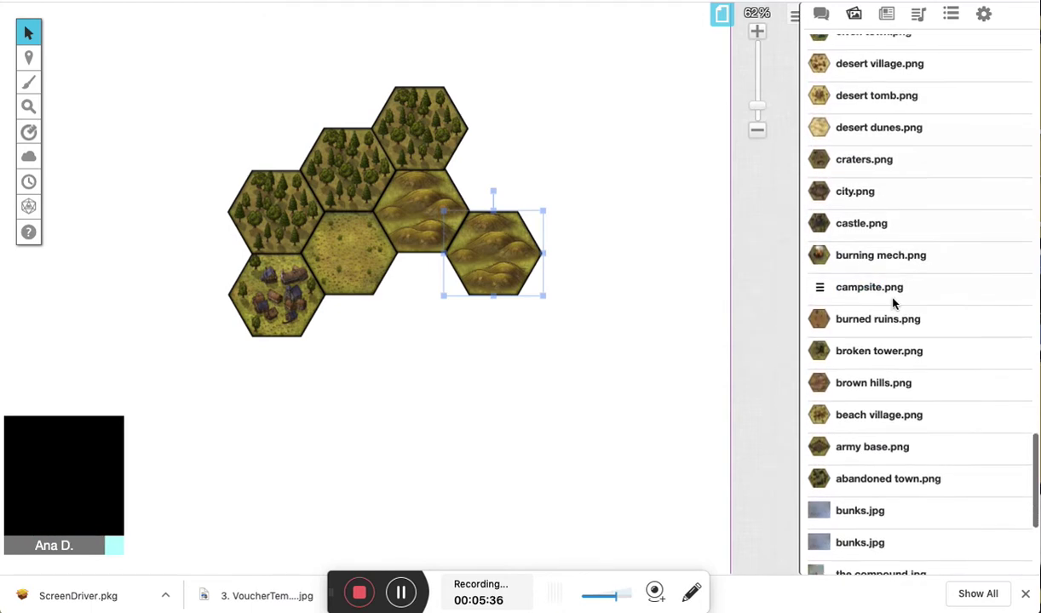
{"action": "scroll", "coordinate": [894, 304], "scroll_direction": "up", "scroll_amount": 13}
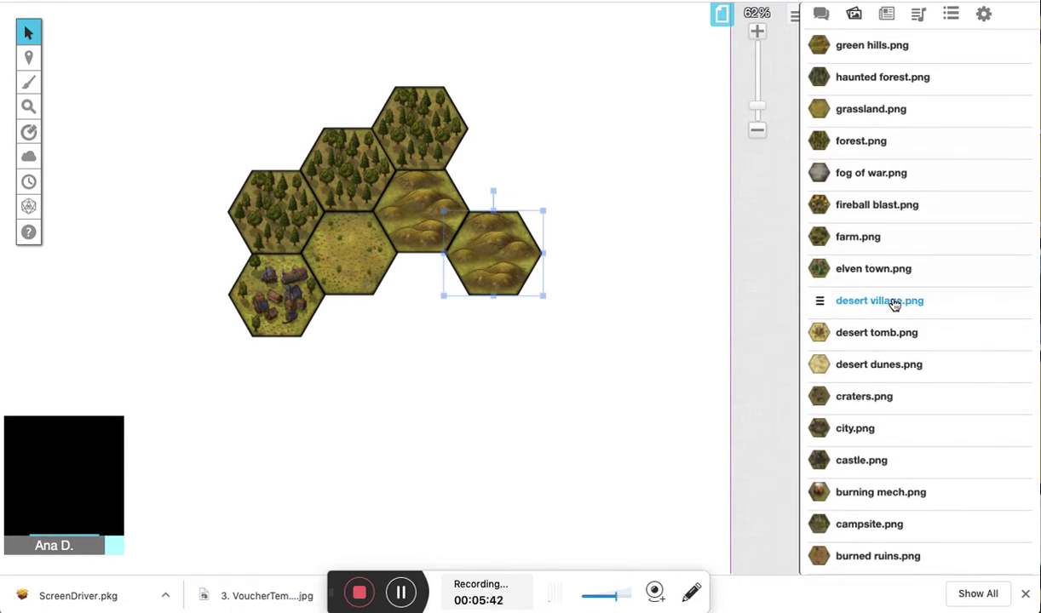
{"action": "scroll", "coordinate": [894, 304], "scroll_direction": "up", "scroll_amount": 11}
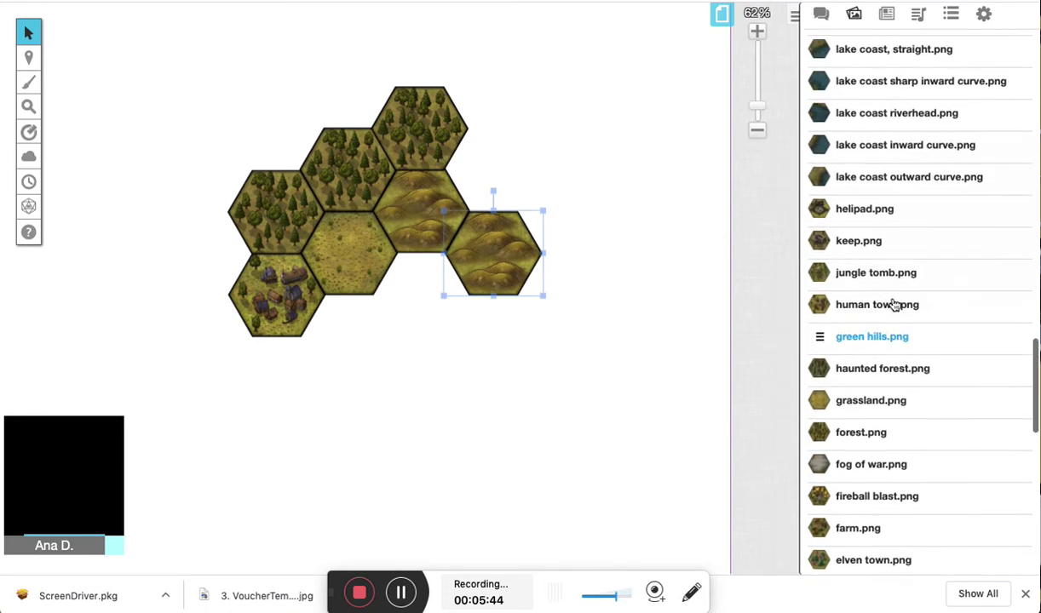
{"action": "mouse_move", "coordinate": [873, 141]}
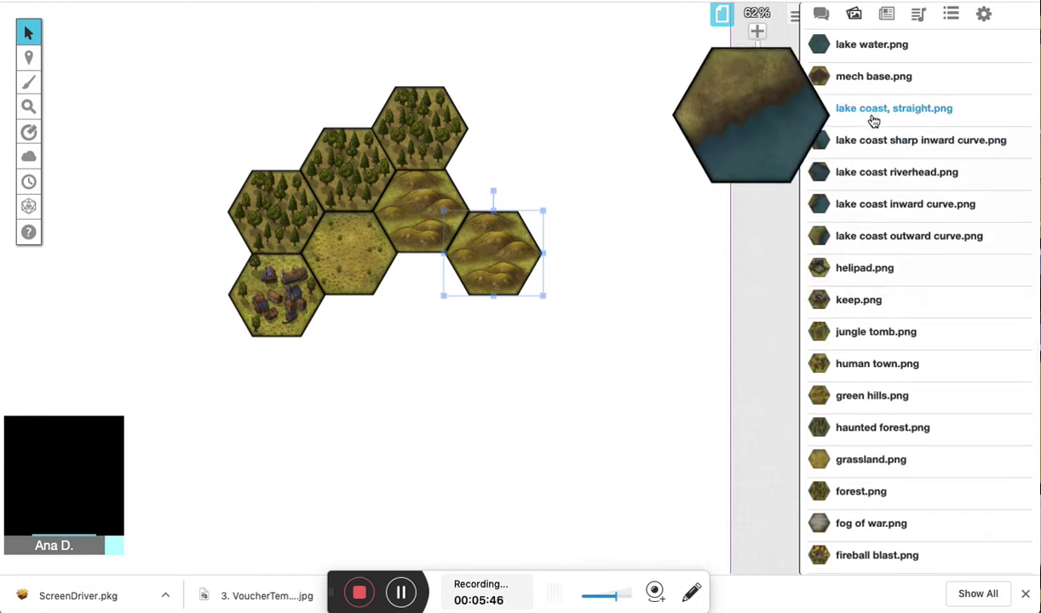
Place lake coast, straight.png beside the hills, then try a sharp inward curve and delete it
{"action": "left_click_drag", "start_coordinate": [557, 357], "coordinate": [562, 299]}
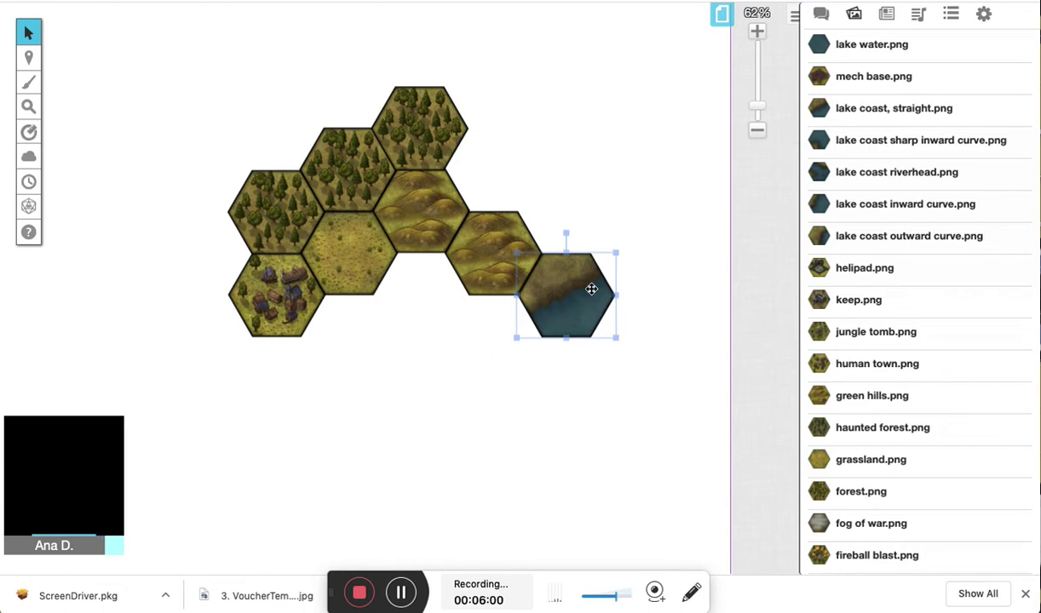
{"action": "mouse_move", "coordinate": [862, 139]}
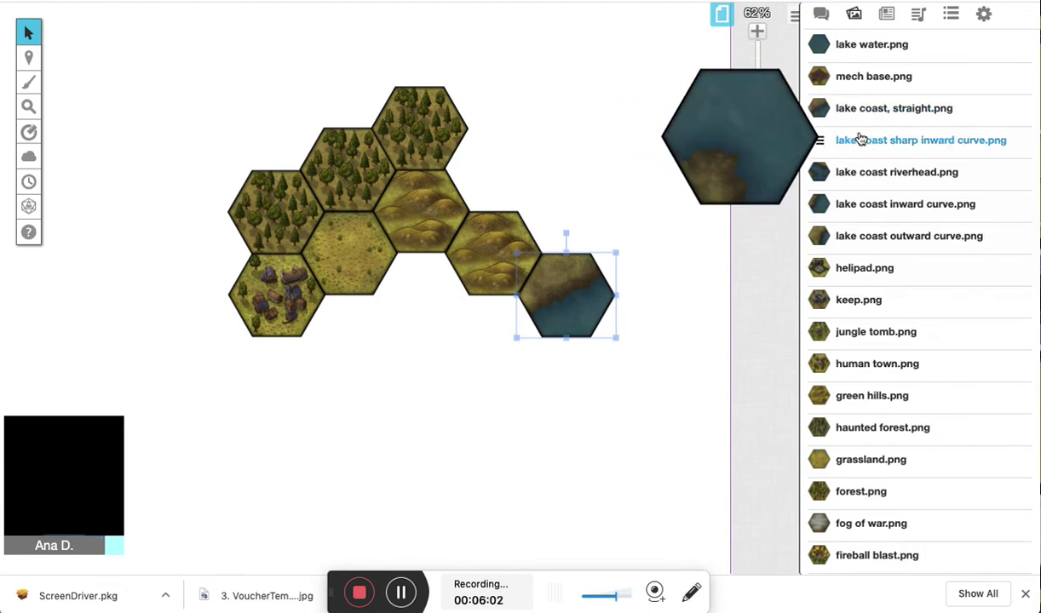
{"action": "left_click_drag", "start_coordinate": [865, 144], "coordinate": [481, 387]}
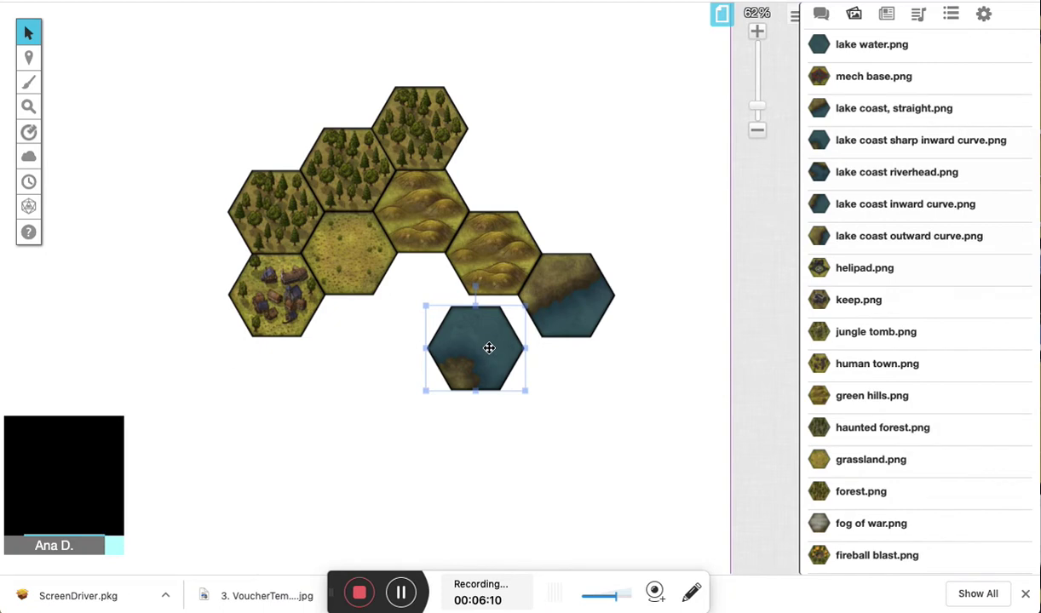
{"action": "key", "text": "Delete"}
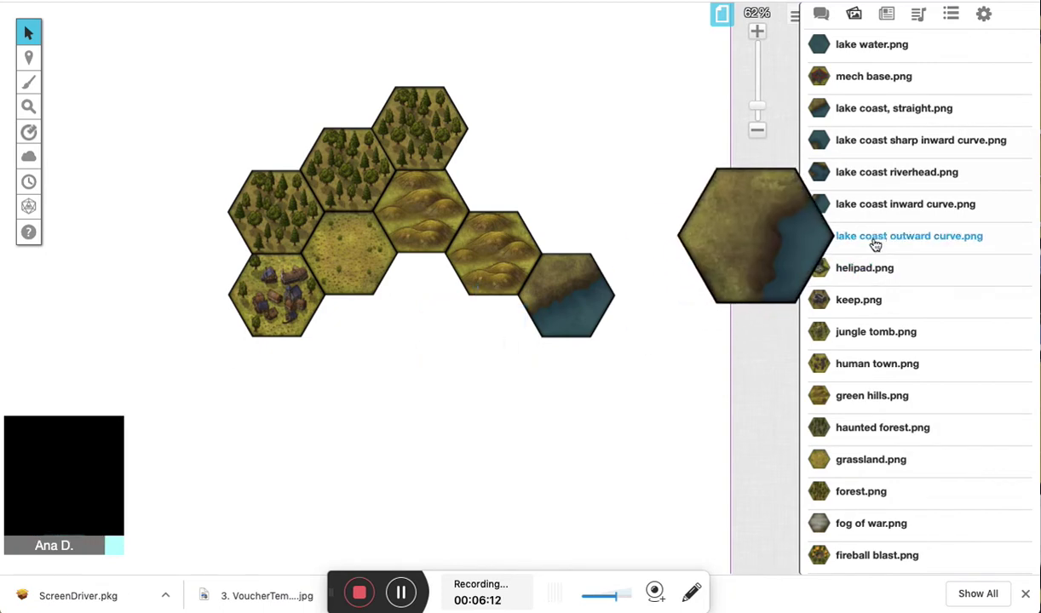